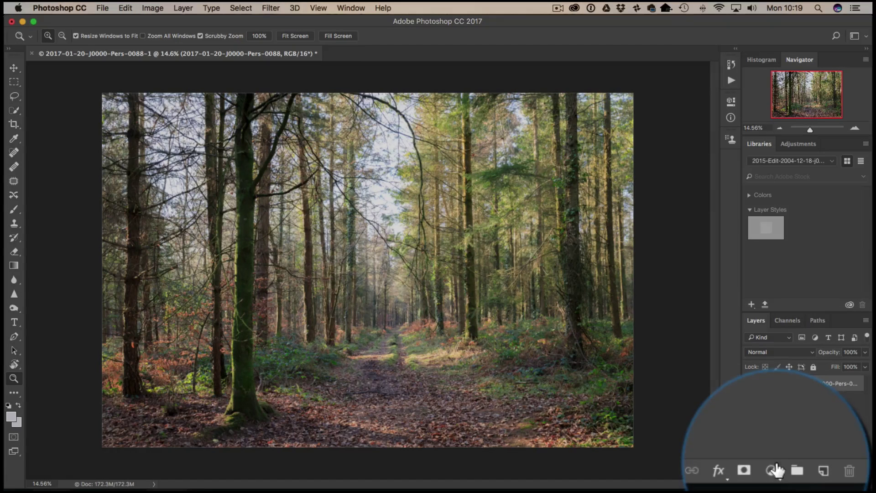
Step: Add a Black & White adjustment layer in Luminosity blend mode at 60% opacity
left_click(774, 471)
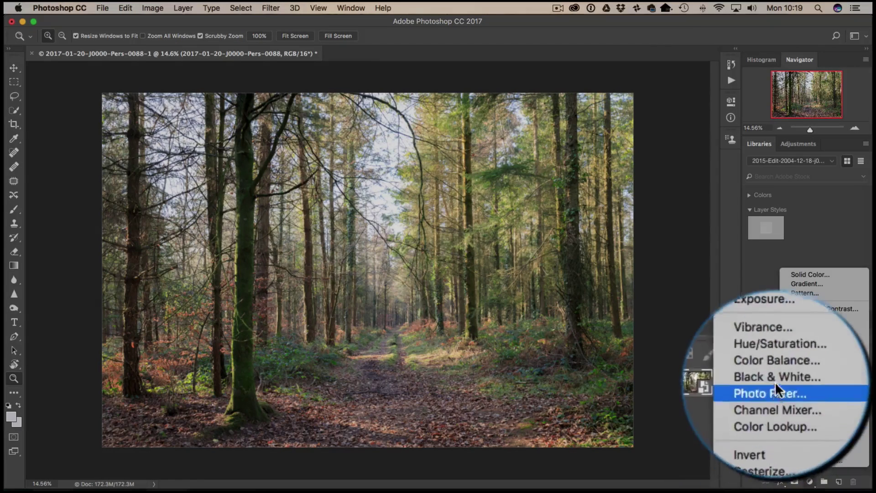
left_click(775, 379)
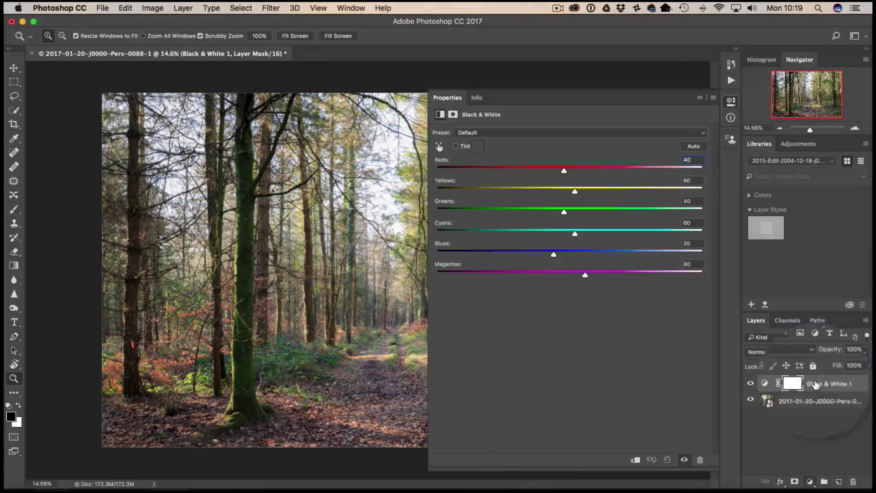
left_click(701, 98)
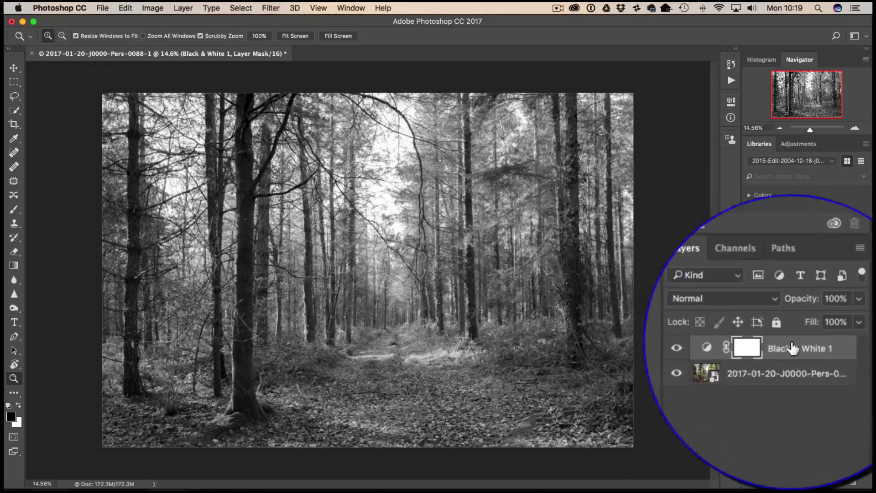
left_click(718, 337)
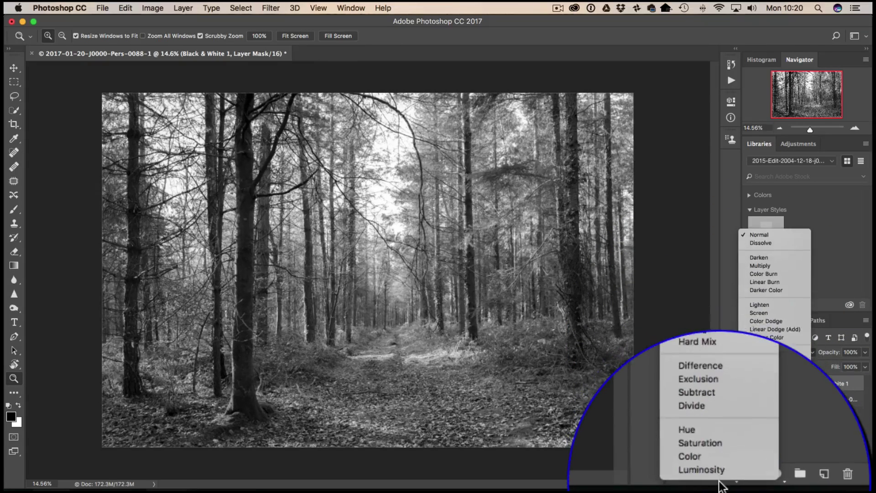
left_click(775, 481)
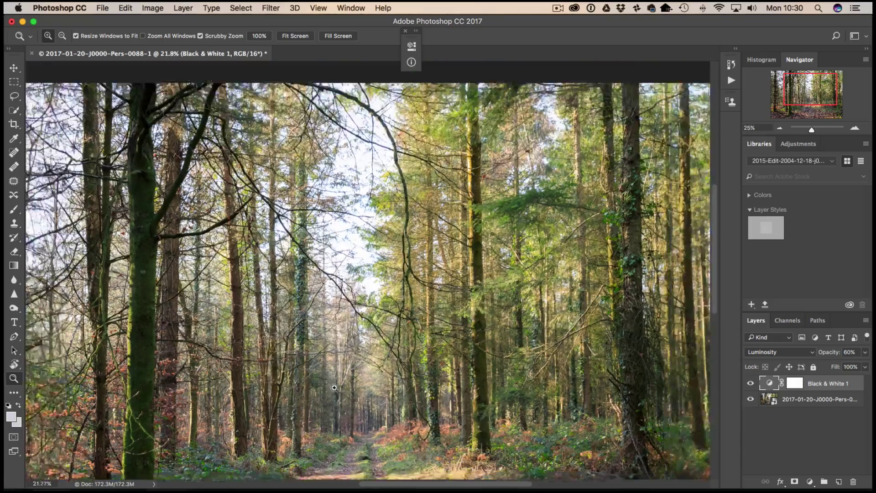
Step: Fit the photo on screen and float the Black & White settings beside it
key("super+0")
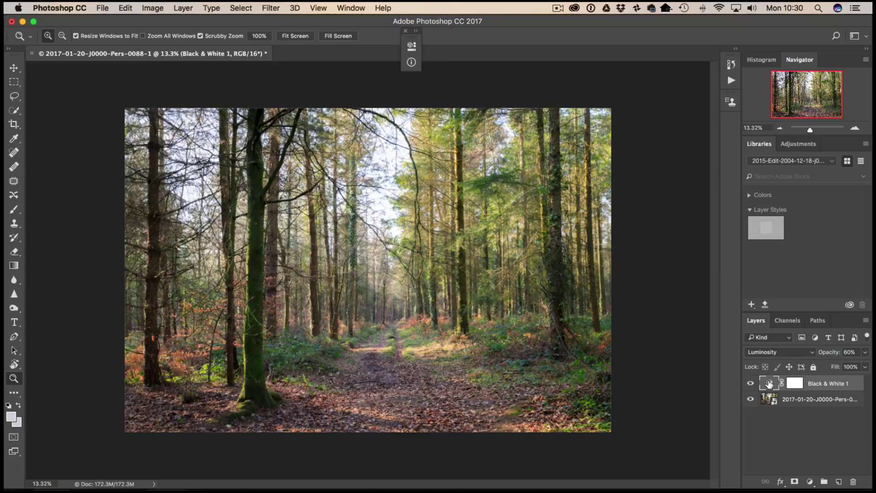
double_click(769, 384)
left_click_drag(355, 43, 712, 60)
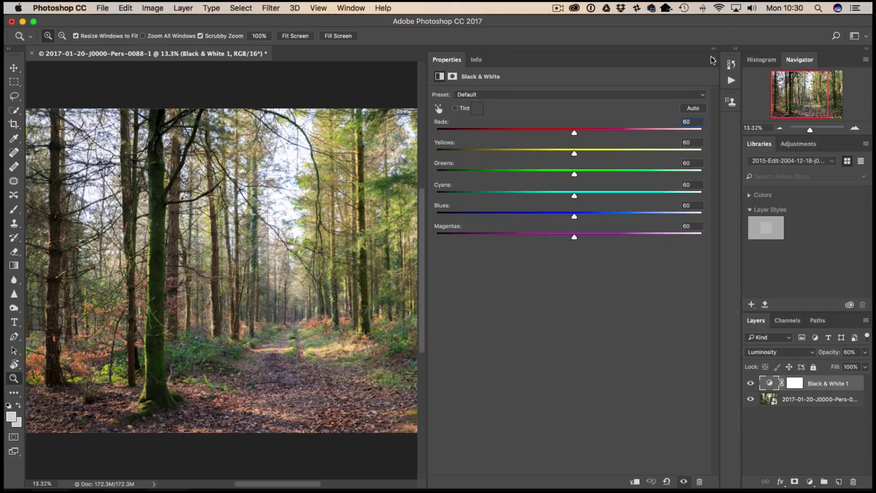
left_click_drag(606, 57, 704, 82)
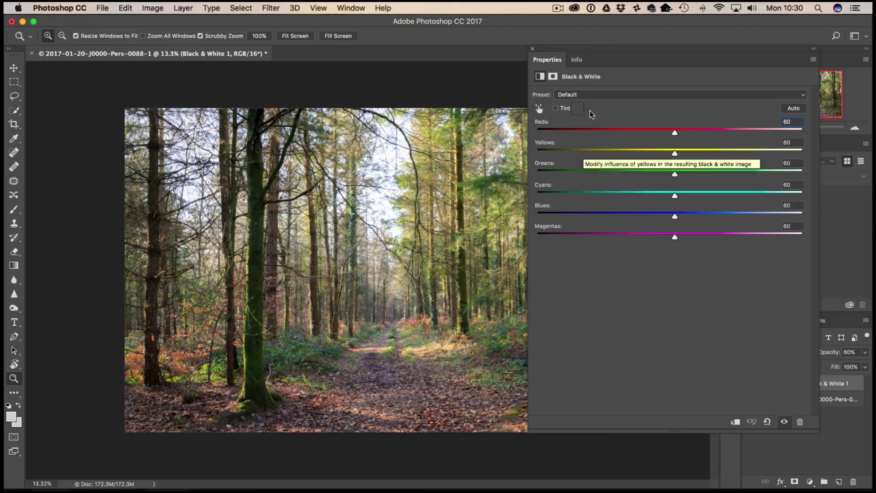
left_click_drag(612, 50, 676, 64)
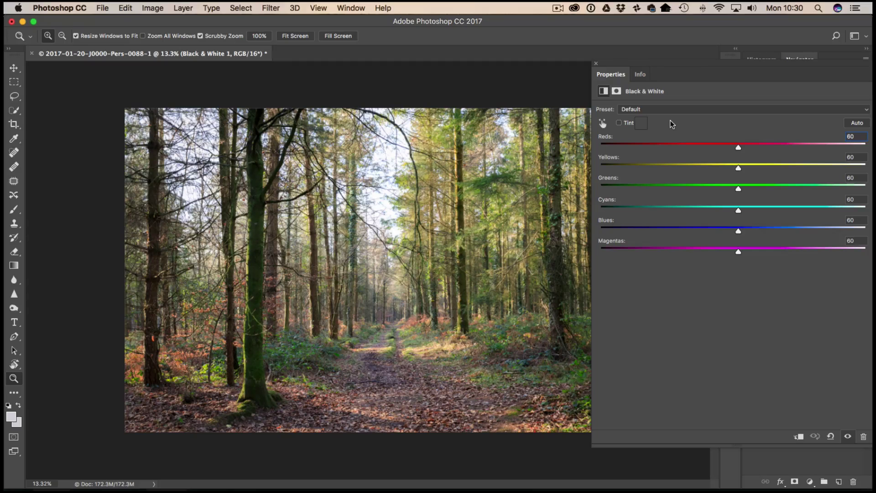
Step: Test Yellows on the path and leave it at 60, then drop Greens to -94
left_click(603, 124)
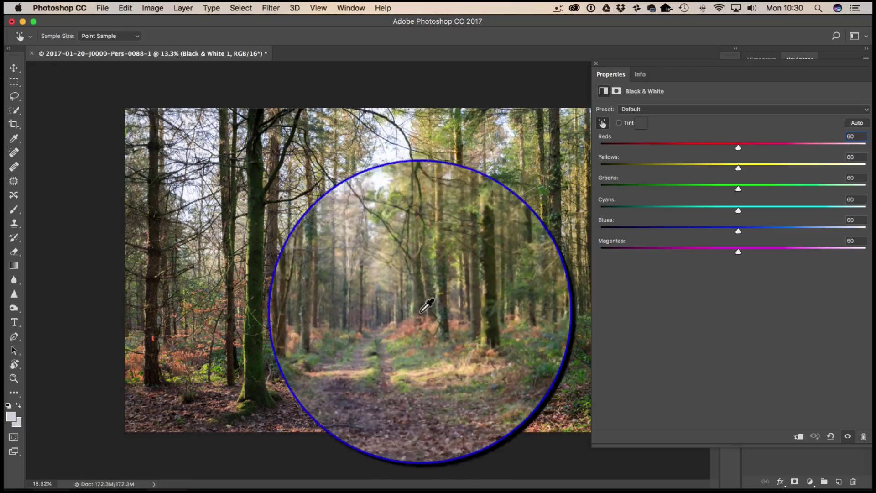
key("Tab")
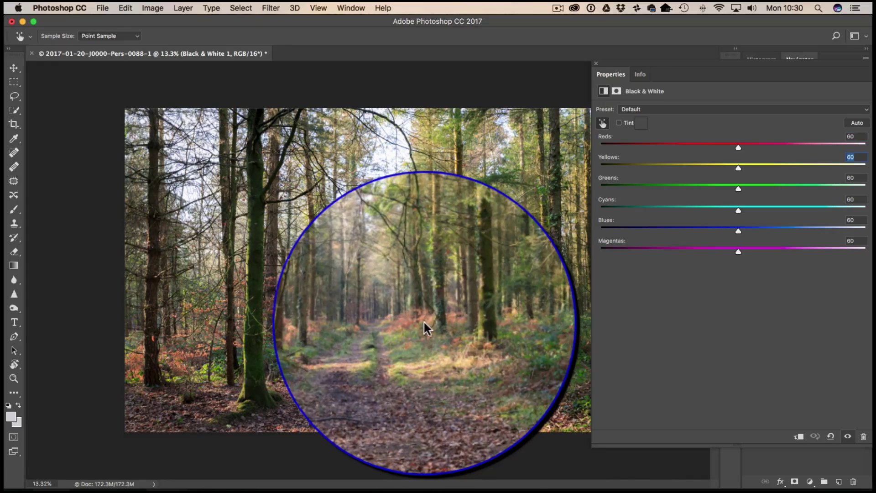
left_click_drag(425, 327, 324, 329)
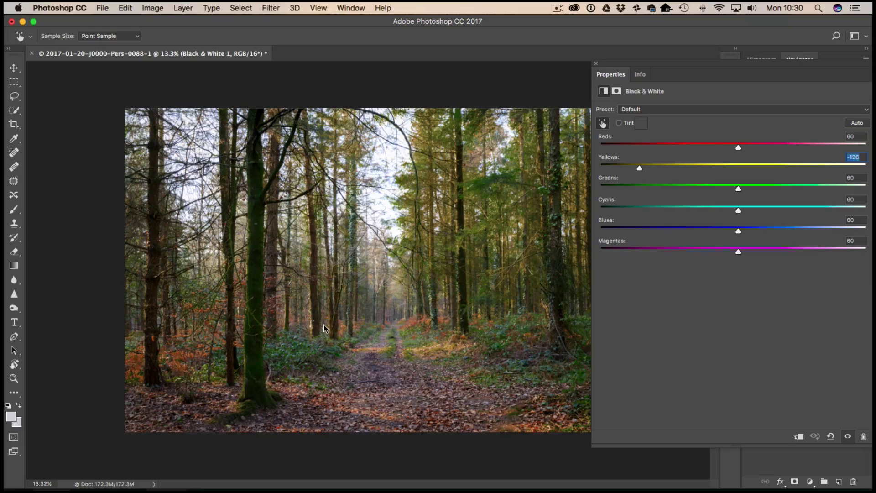
left_click_drag(324, 329, 422, 325)
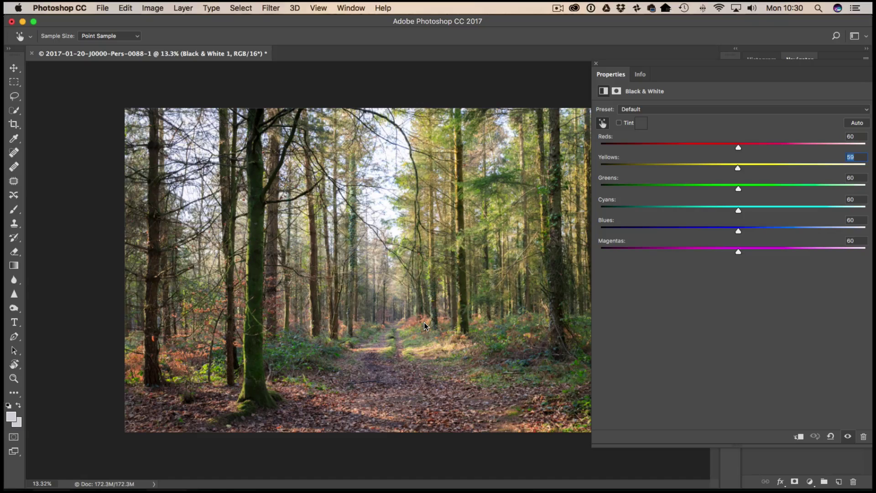
left_click_drag(426, 325, 426, 326)
left_click_drag(739, 191, 657, 190)
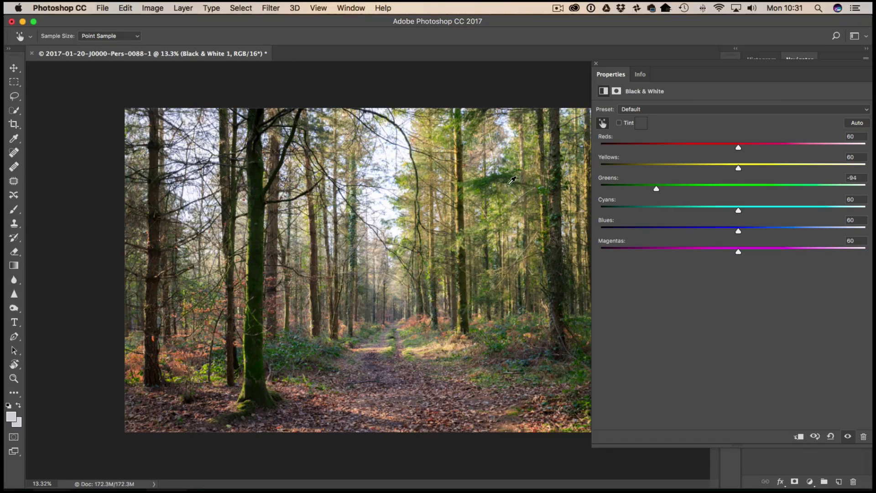
Step: Zoom into the tree canopy and adjust Greens to 65 and Yellows to -5
key("super+plus")
left_click(564, 175)
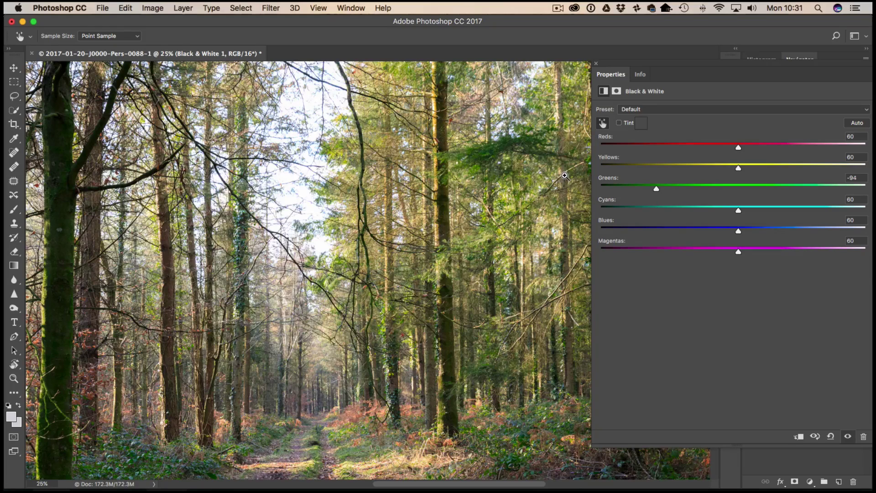
left_click_drag(655, 191, 623, 193)
left_click_drag(739, 170, 759, 168)
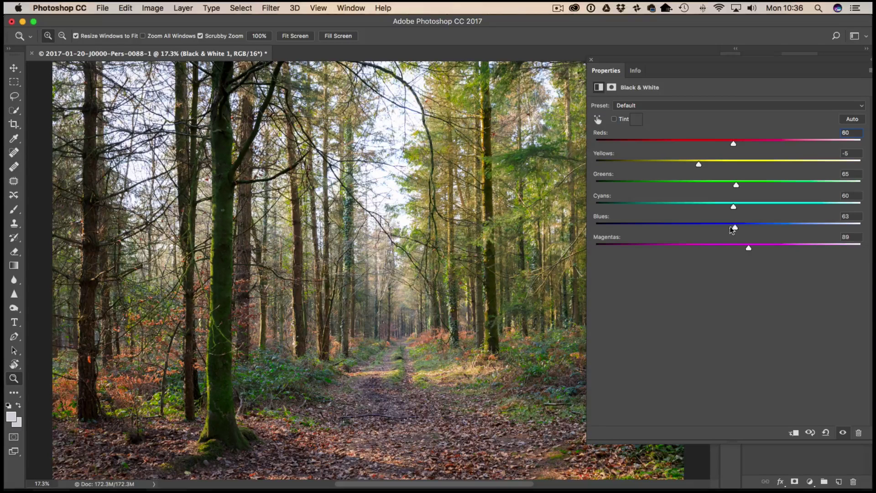
Step: Darken the Blues to -144 while zooming into the upper trees
left_click_drag(735, 228, 682, 231)
left_click(369, 187)
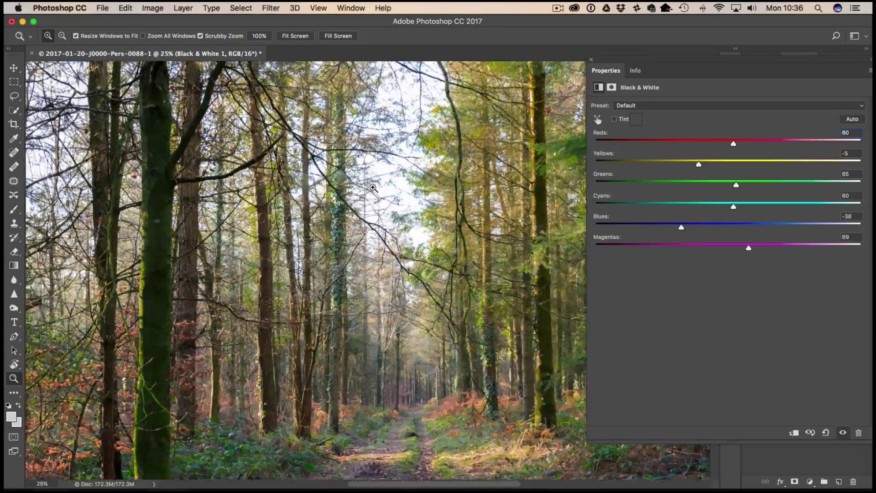
left_click(369, 187)
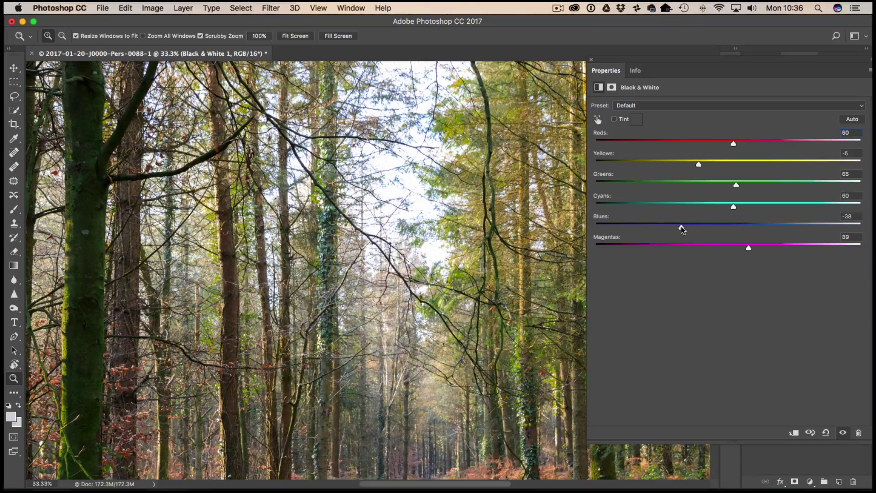
left_click_drag(680, 230, 626, 233)
Step: Inspect the treetops at 100%, then fit the whole photo on screen
left_click(470, 244)
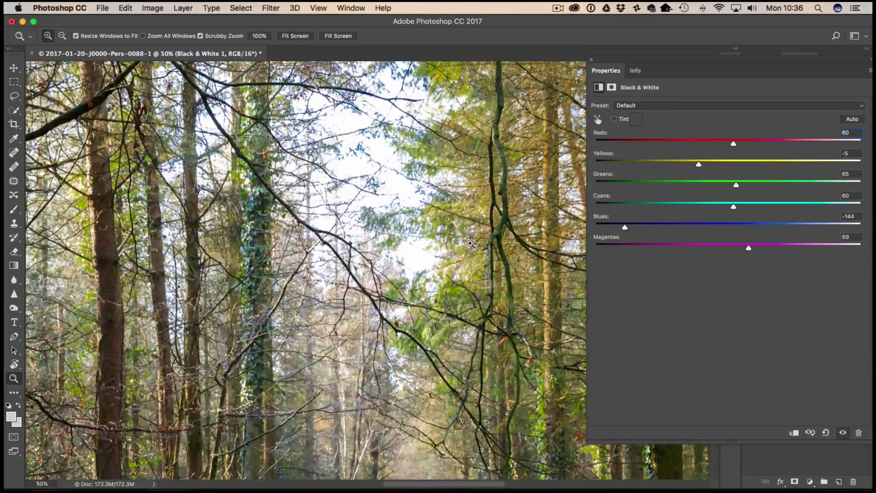
left_click(471, 244)
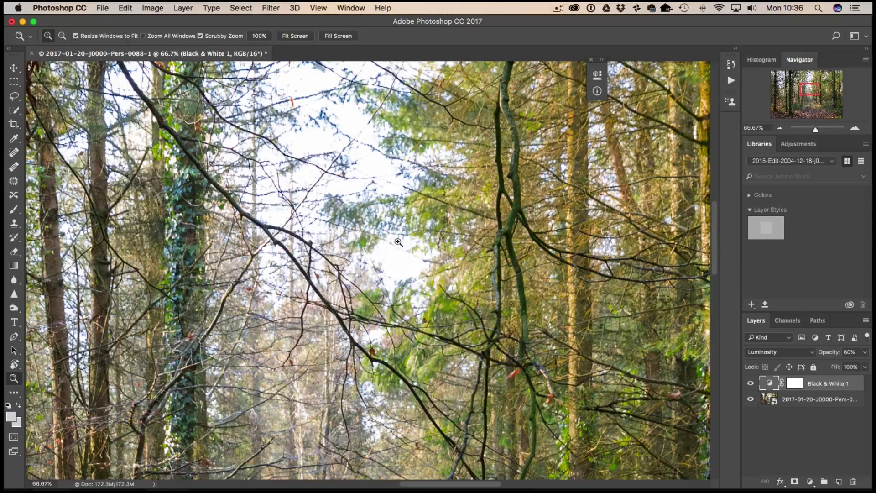
right_click(399, 242)
left_click(404, 253)
right_click(402, 244)
key("Escape")
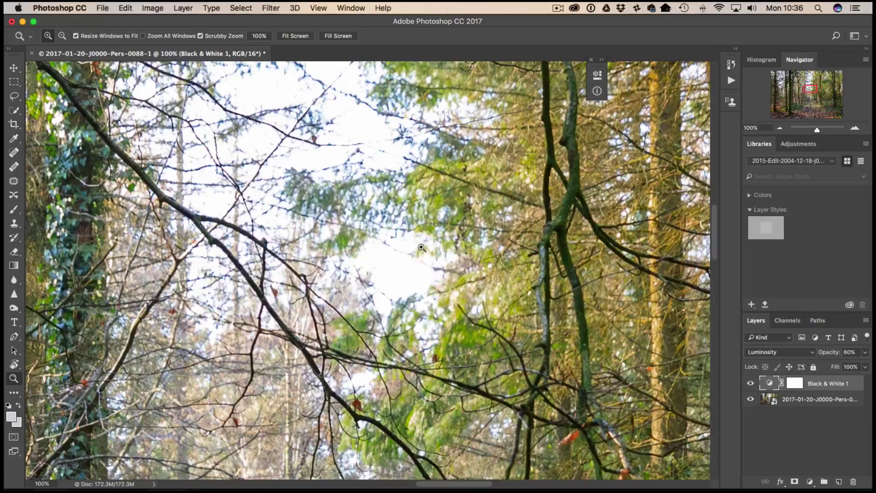
right_click(421, 248)
left_click(431, 253)
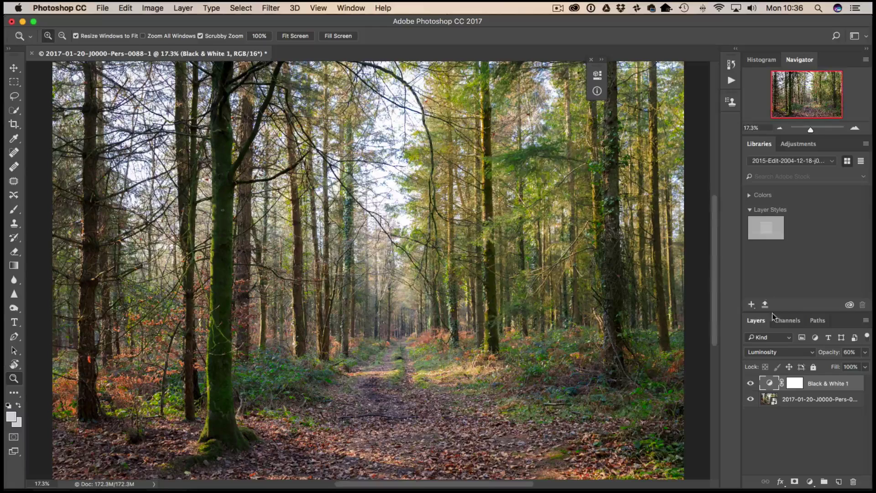
left_click(750, 383)
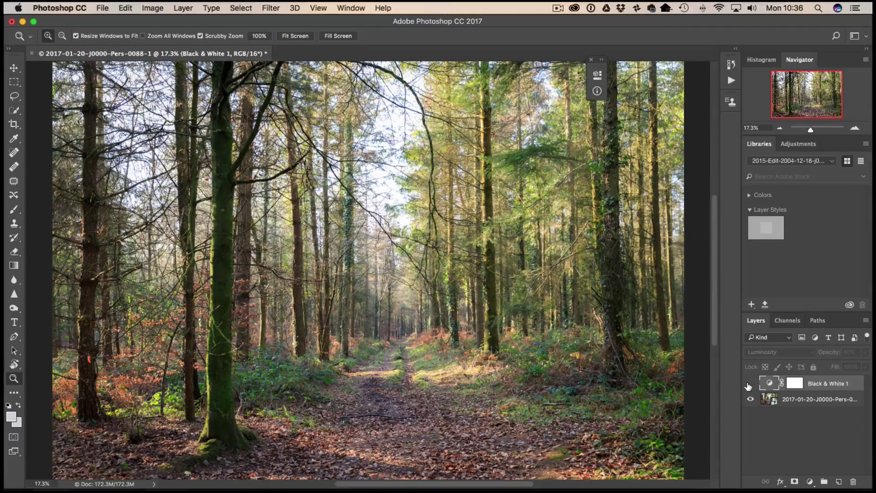
left_click(748, 384)
left_click(748, 385)
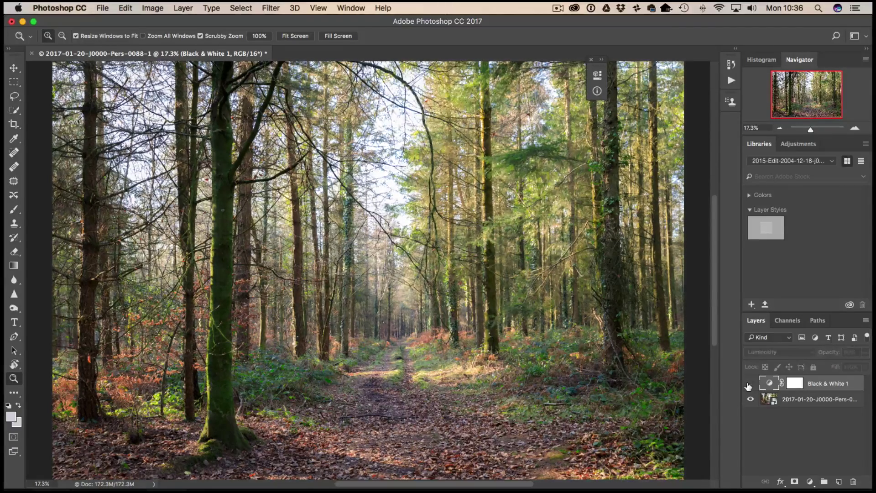
left_click(747, 384)
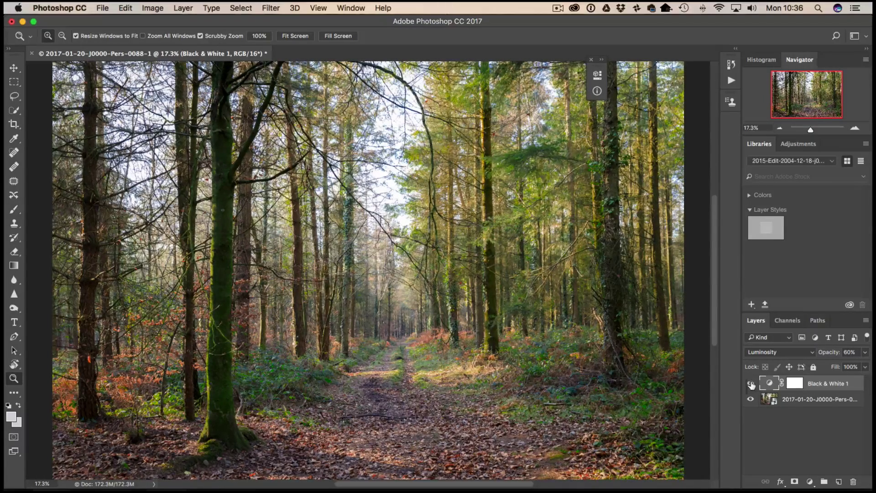
left_click(750, 384)
left_click(750, 385)
left_click(750, 385)
left_click(750, 384)
left_click(750, 384)
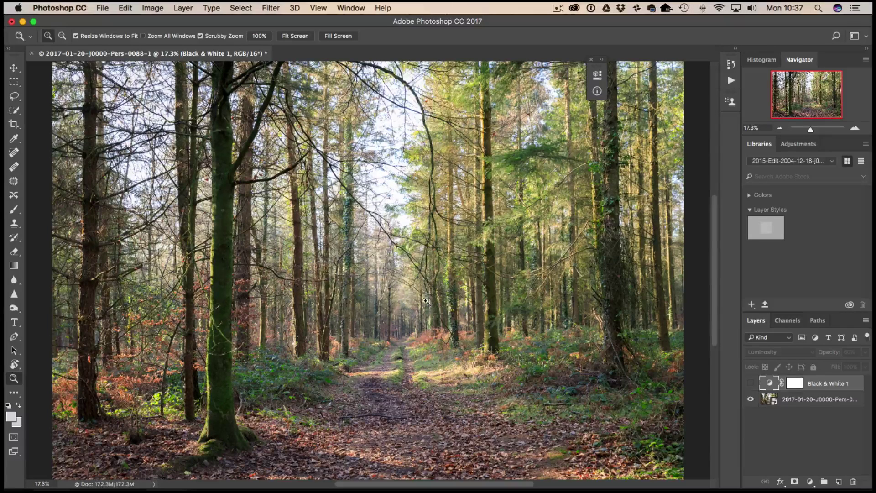
Step: Show the Black & White layer and brush black onto its mask over the path centre
left_click(751, 383)
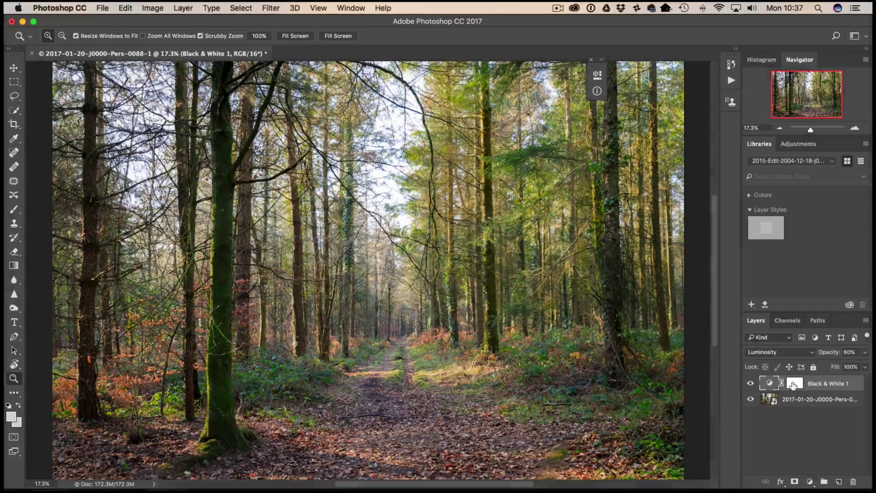
left_click(794, 385)
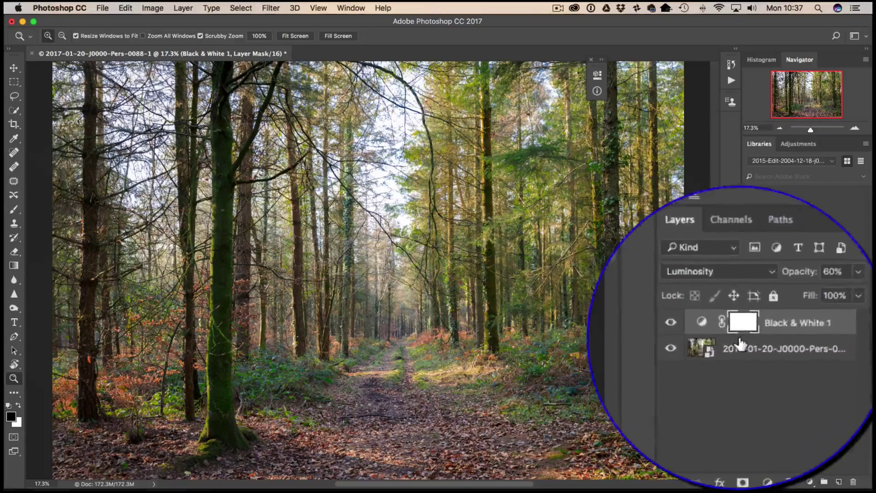
left_click(13, 209)
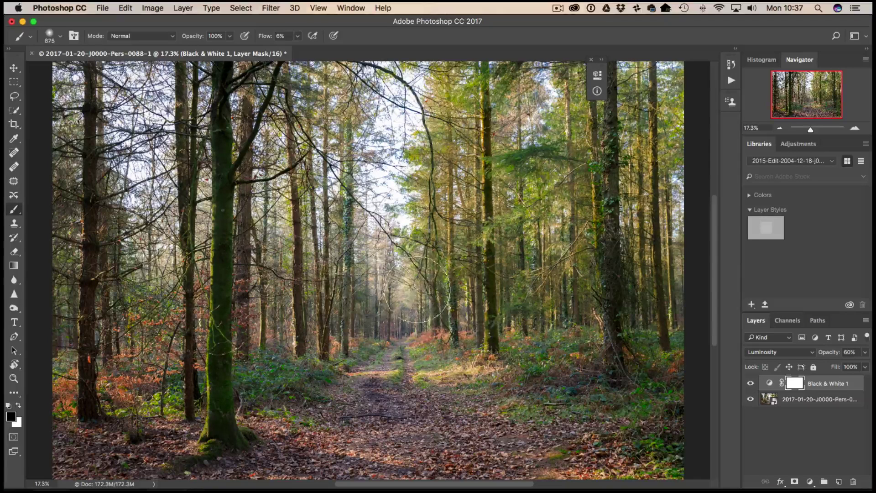
mouse_move(409, 326)
left_mouse_down()
mouse_move(393, 331)
mouse_move(379, 274)
mouse_move(399, 315)
mouse_move(400, 285)
mouse_move(383, 283)
mouse_move(372, 301)
mouse_move(422, 299)
mouse_move(413, 324)
mouse_move(365, 274)
mouse_move(328, 278)
mouse_move(335, 249)
mouse_move(345, 270)
mouse_move(390, 274)
mouse_move(402, 340)
mouse_move(392, 347)
mouse_move(409, 249)
mouse_move(538, 273)
mouse_move(604, 210)
mouse_move(600, 222)
mouse_move(599, 192)
mouse_move(410, 278)
mouse_move(388, 264)
mouse_move(367, 289)
mouse_move(378, 283)
mouse_move(388, 333)
mouse_move(406, 294)
mouse_move(395, 258)
left_mouse_up()
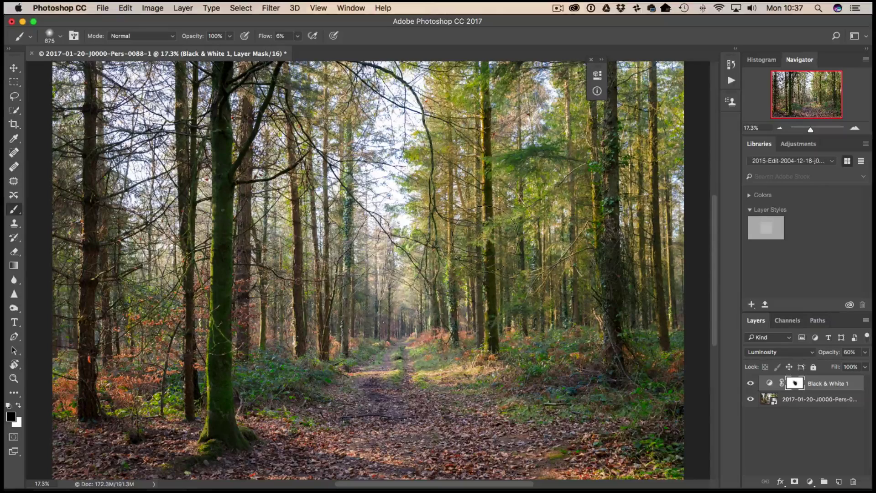
left_click(751, 384)
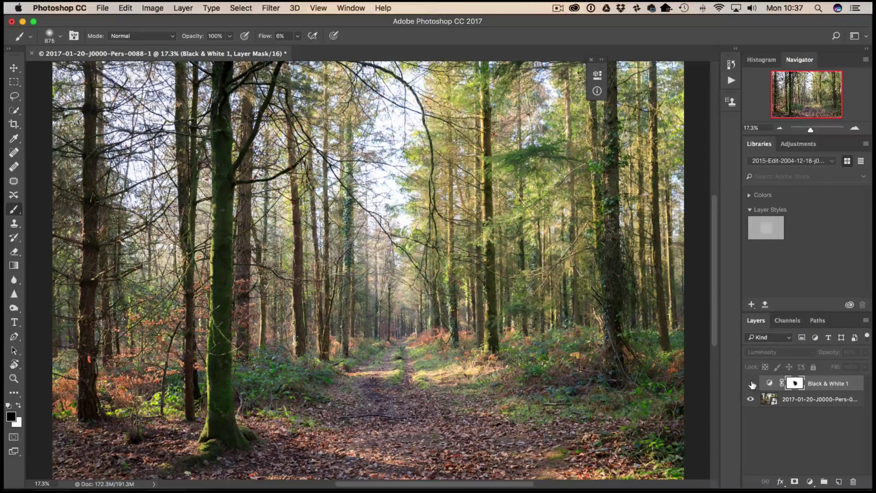
left_click(752, 383)
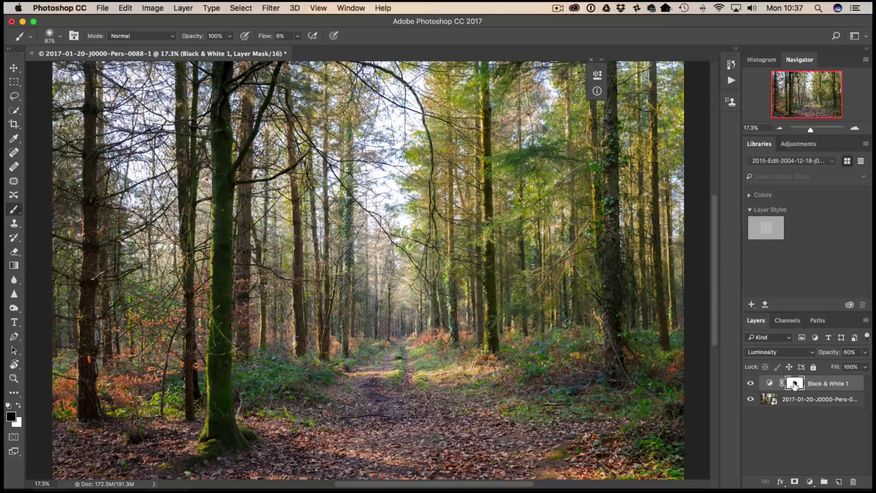
right_click(795, 384)
left_click(787, 389)
right_click(794, 387)
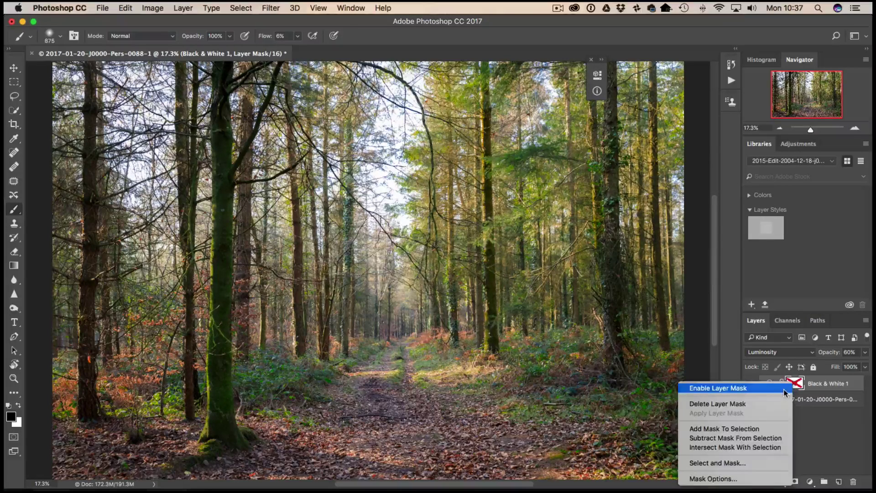
left_click(789, 389)
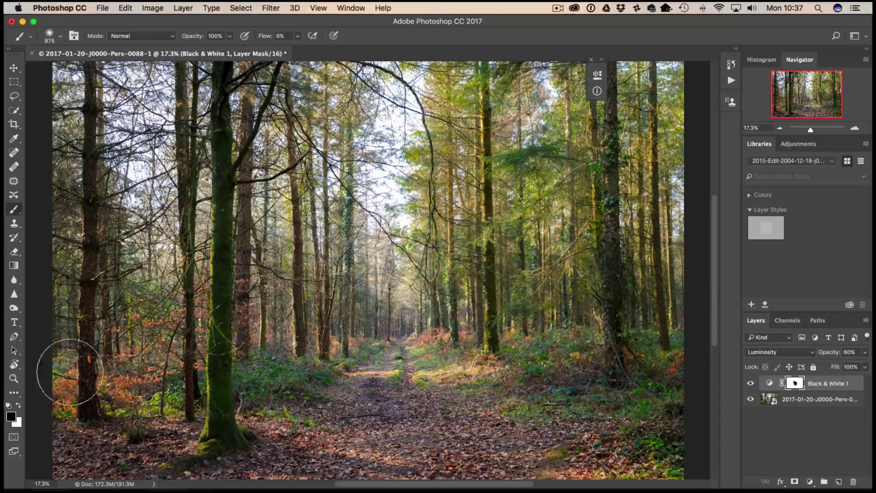
left_click(14, 378)
mouse_move(404, 352)
left_mouse_down()
mouse_move(388, 342)
mouse_move(399, 338)
left_mouse_up()
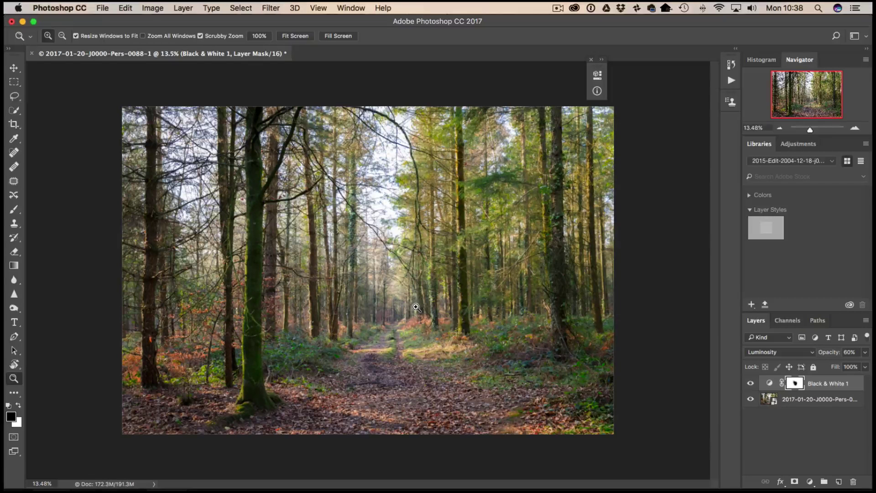
left_click(750, 383)
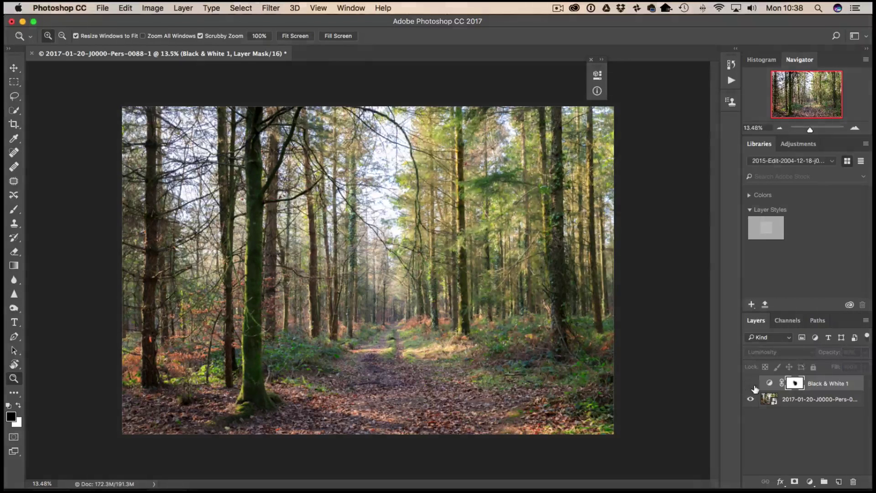
left_click(755, 384)
left_click(755, 384)
left_click(755, 384)
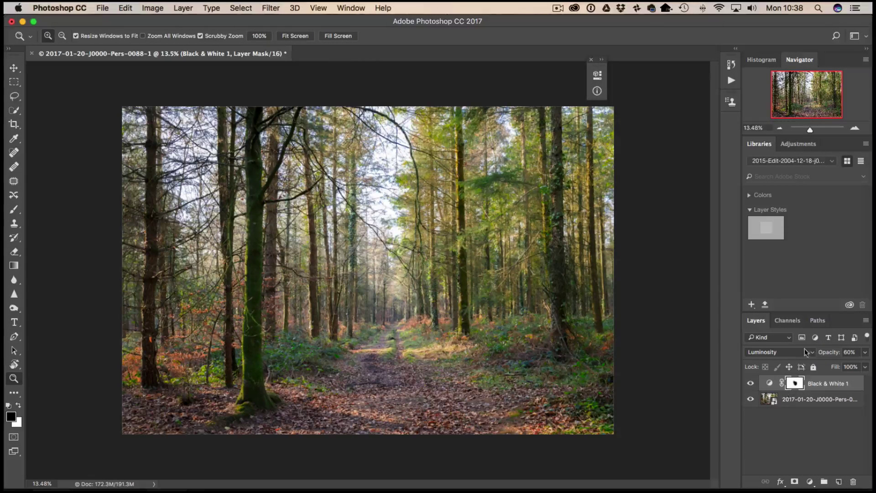